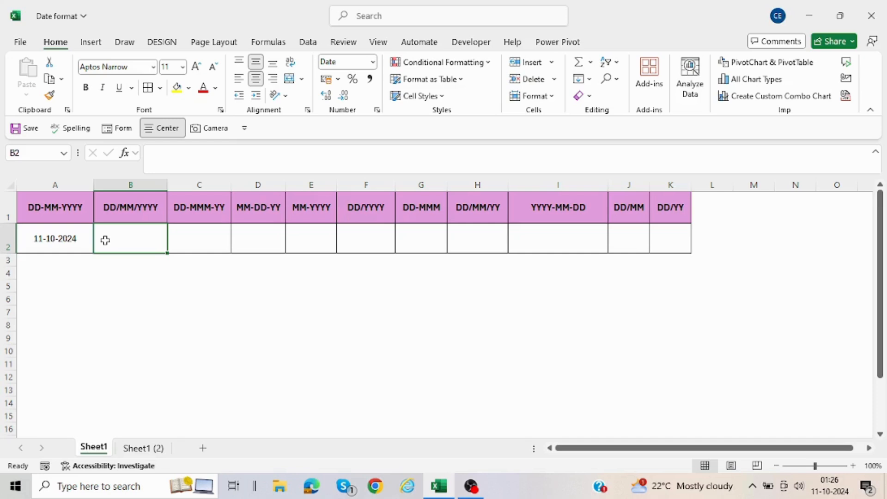
Step: Fill cell B2 with the date from A2 and apply the custom number format dd/mm/yyyy to it
key("ctrl+r")
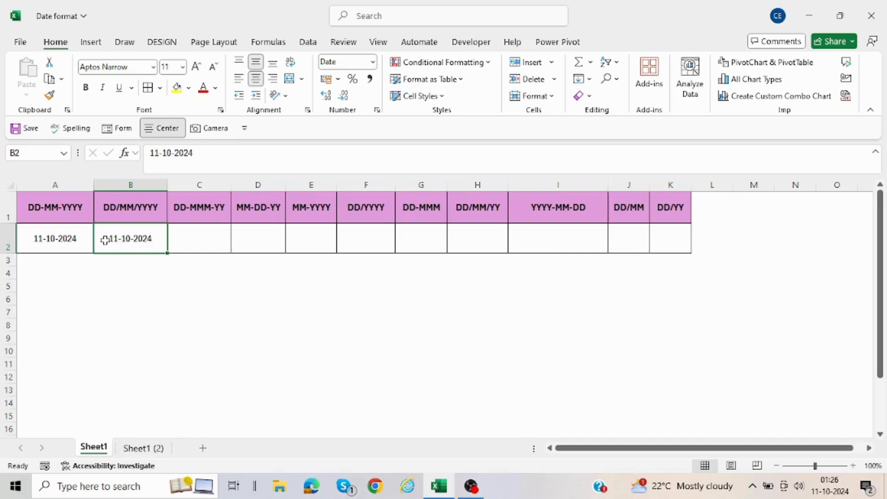
right_click(105, 240)
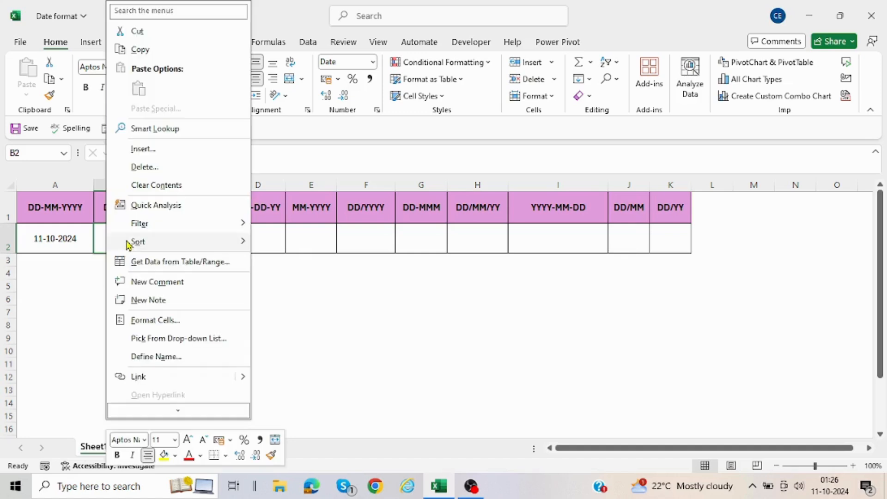
mouse_move(139, 240)
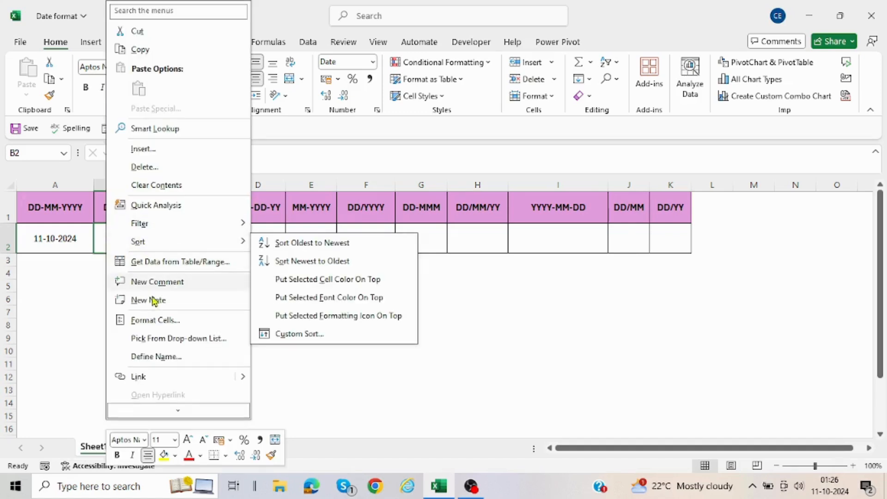
left_click(155, 325)
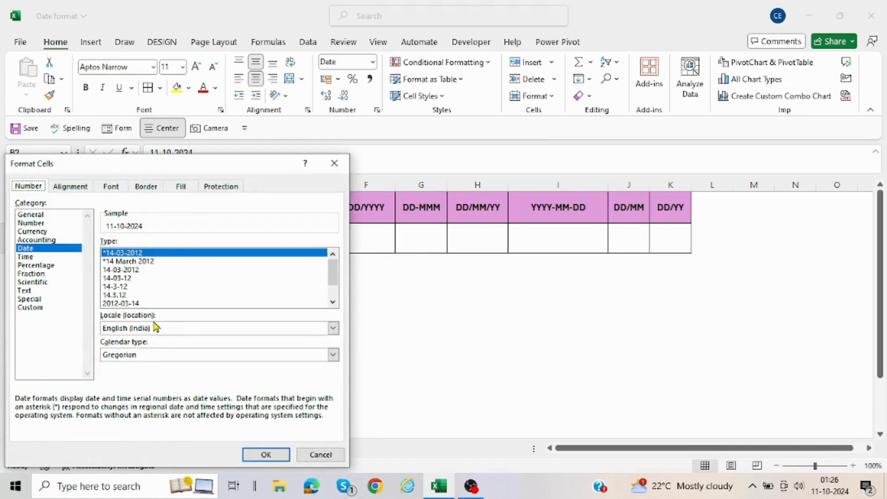
left_click_drag(194, 165, 470, 147)
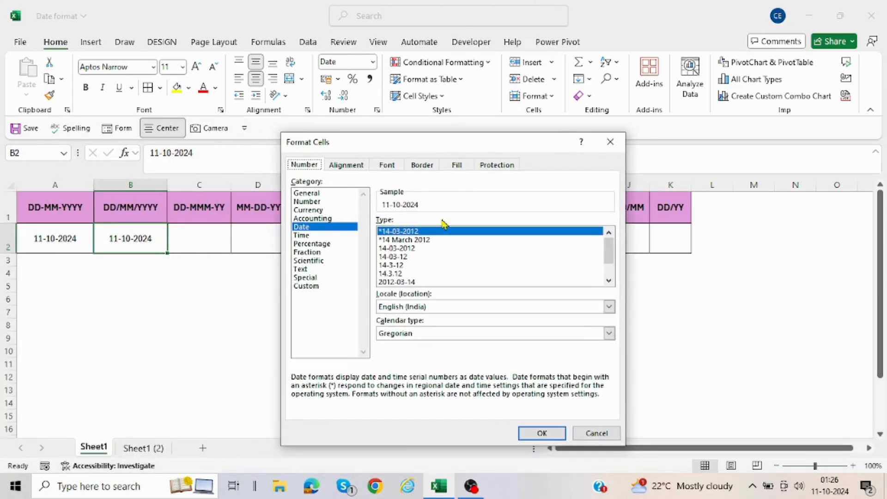
left_click(318, 286)
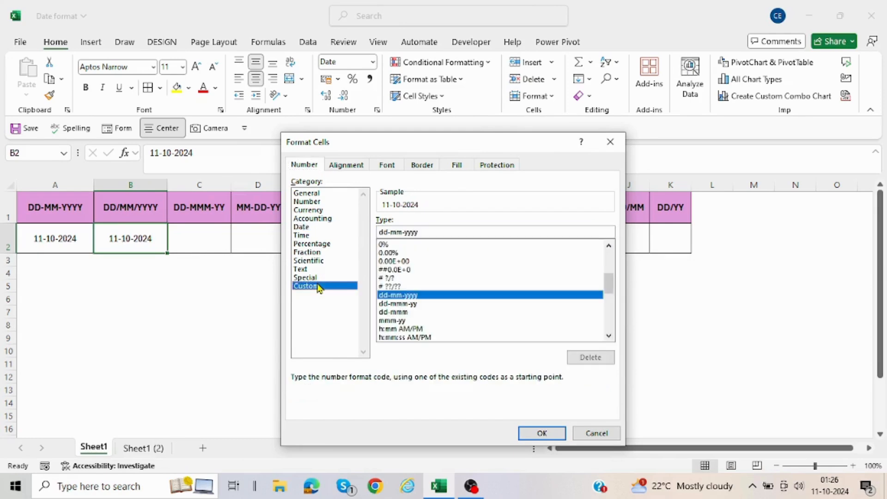
left_click(392, 232)
key("BackSpace")
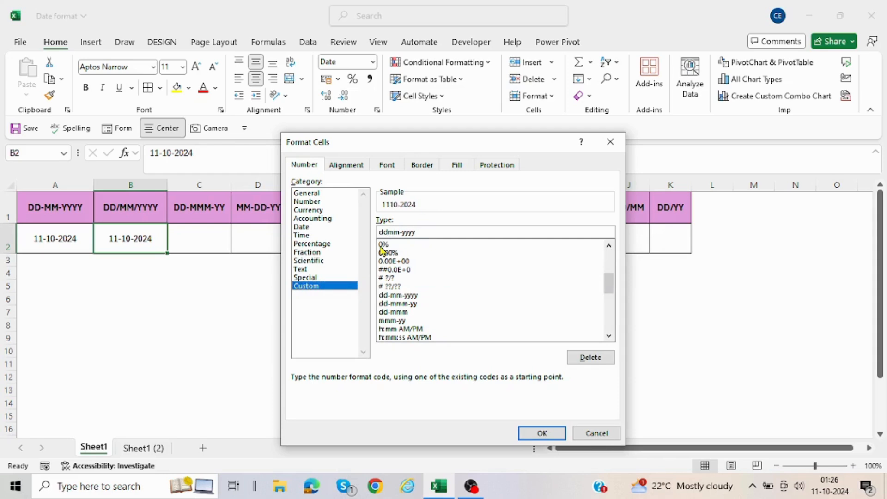
type("/")
key("Right")
key("BackSpace")
type("/")
key("Return")
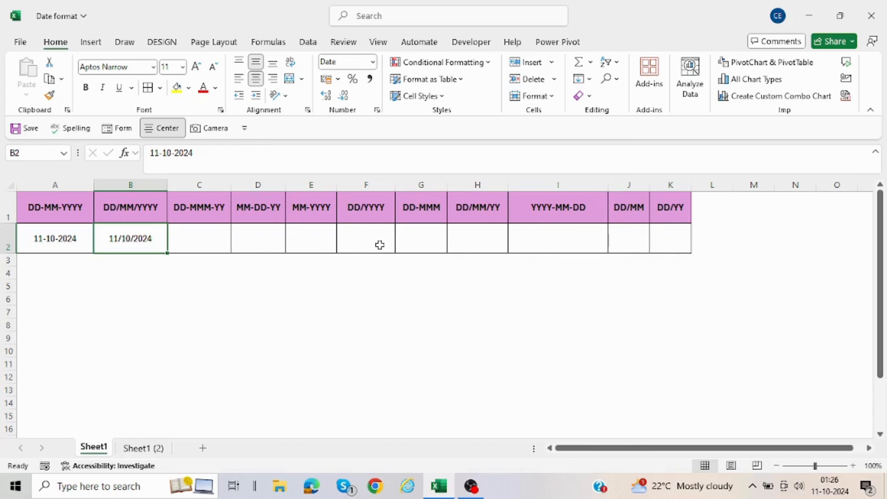
Step: Fill cell C2 with the date from B2 and apply the custom number format dd-mmm-yy to it
left_click(209, 241)
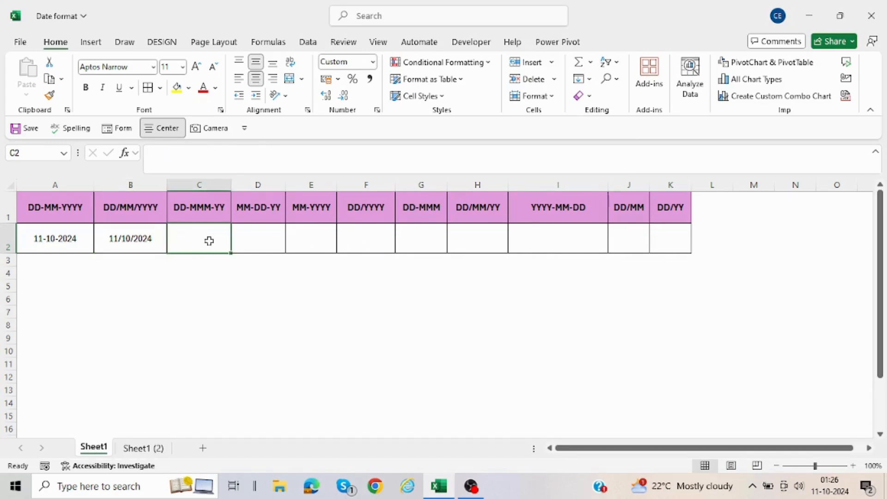
key("ctrl+r")
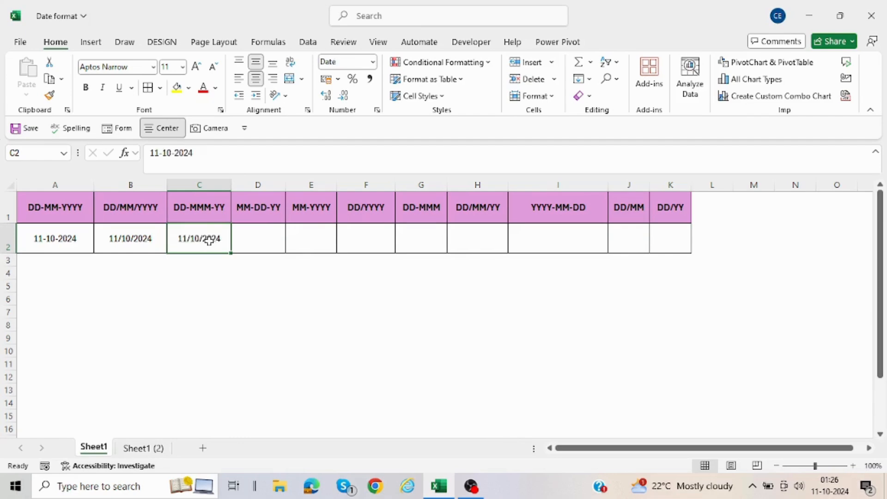
right_click(209, 240)
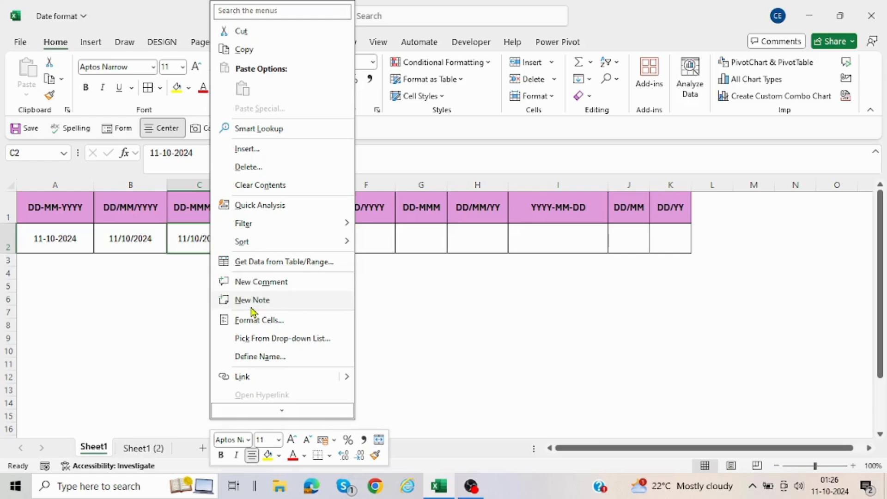
left_click(255, 322)
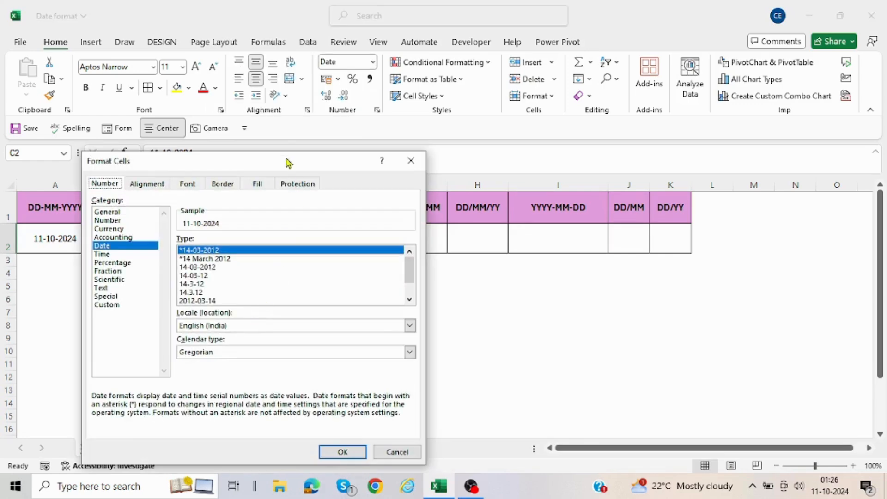
left_click_drag(272, 162, 581, 144)
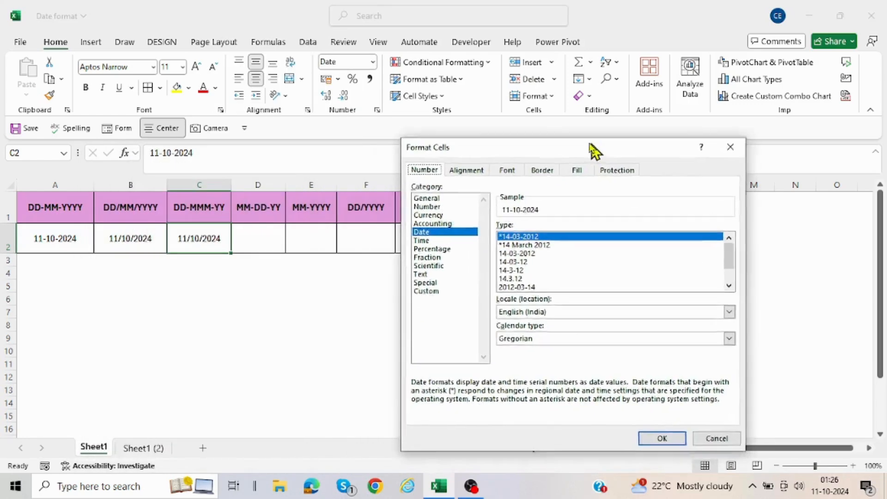
left_click(423, 286)
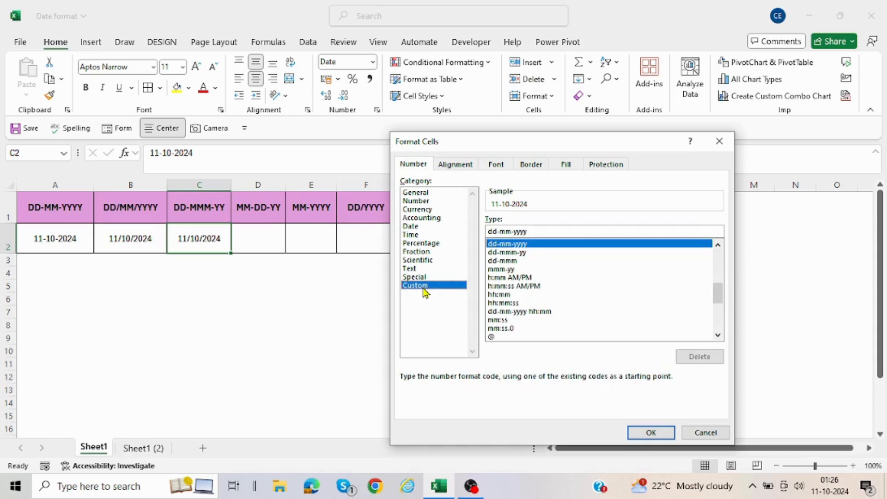
left_click(510, 232)
type("m")
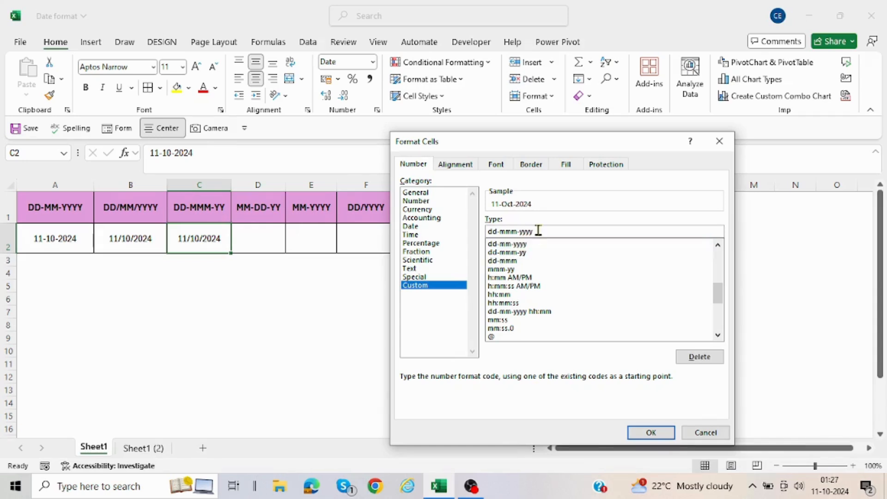
key("BackSpace")
key("BackSpace")
left_click(641, 434)
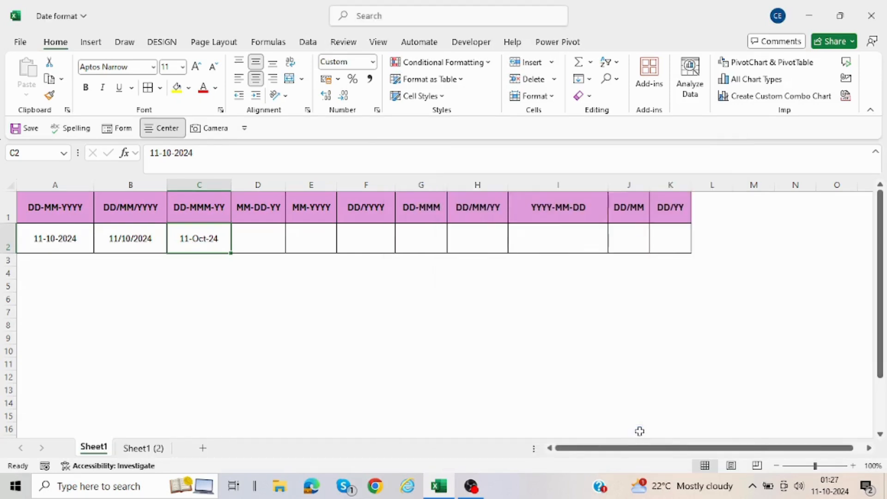
left_click(397, 313)
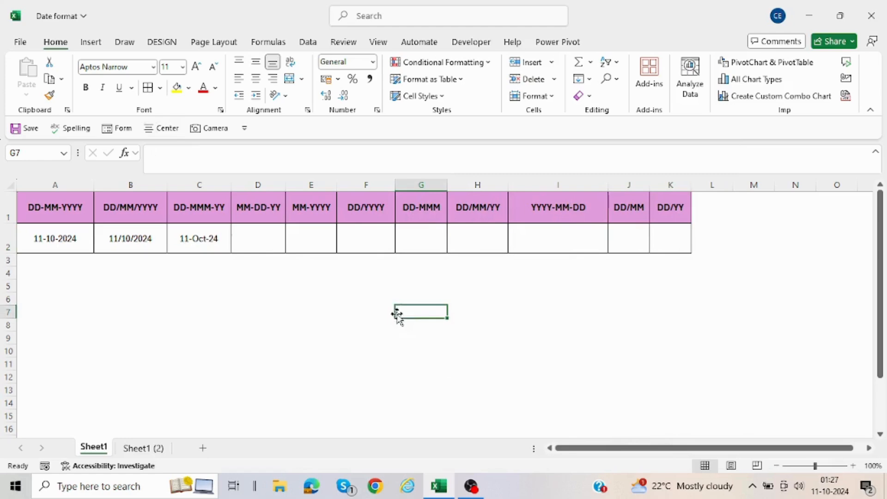
Step: Fill cell D2 with the date from C2 and apply the custom number format mm-dd-yy to it
left_click(257, 230)
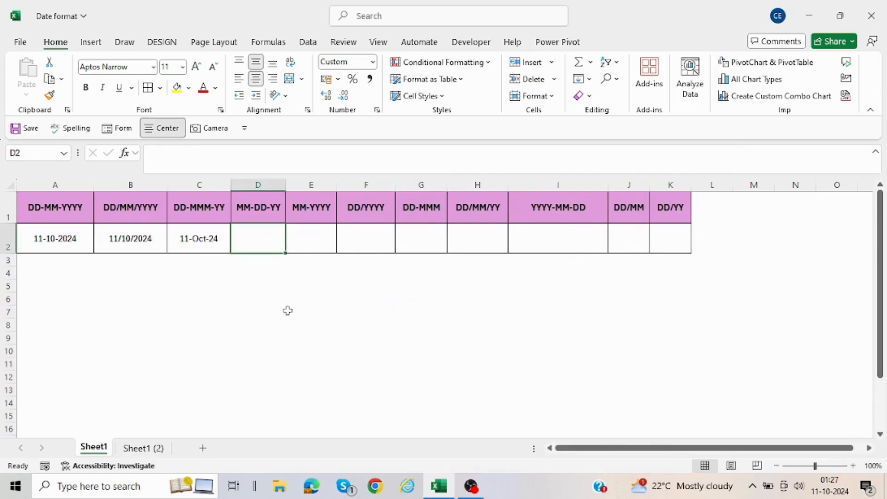
key("ctrl+r")
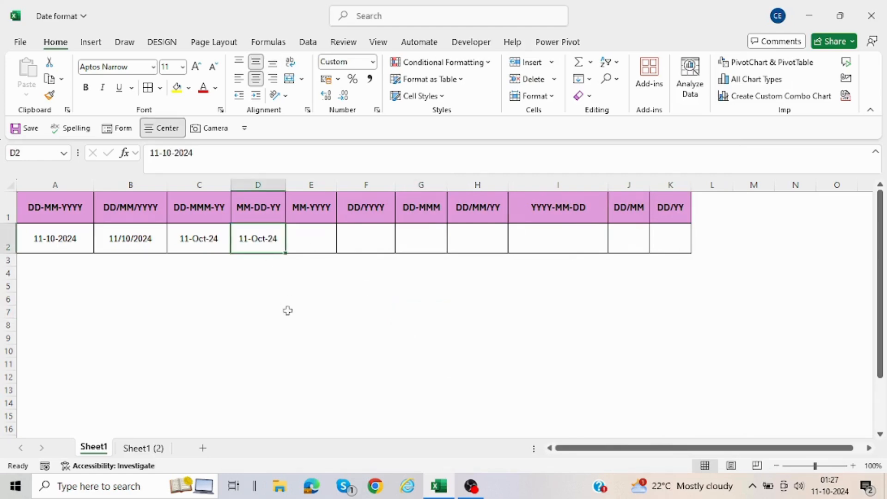
right_click(264, 239)
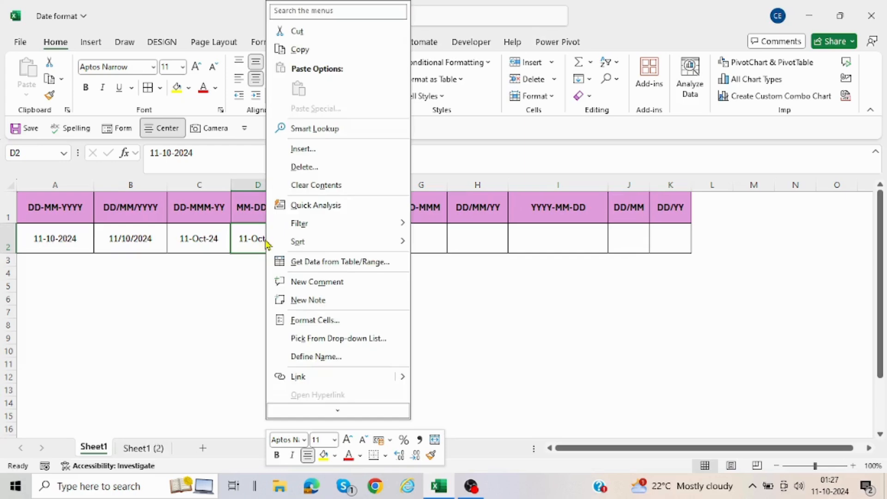
left_click(312, 320)
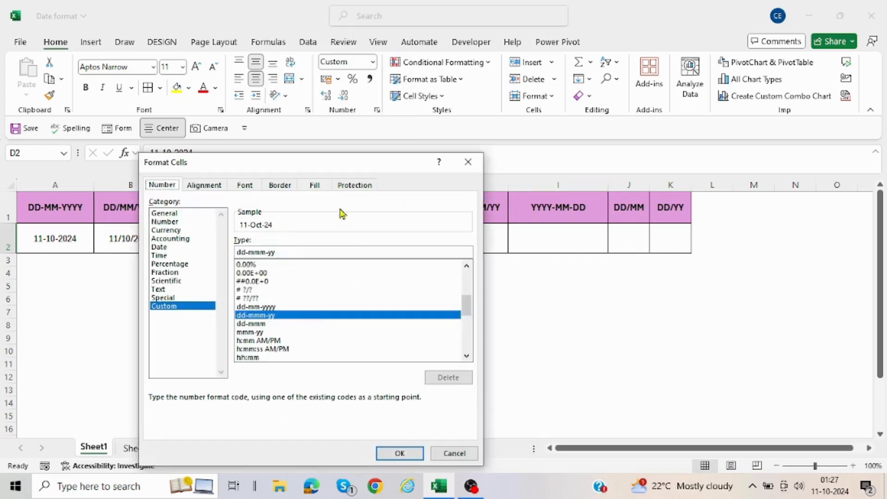
left_click_drag(308, 172, 551, 160)
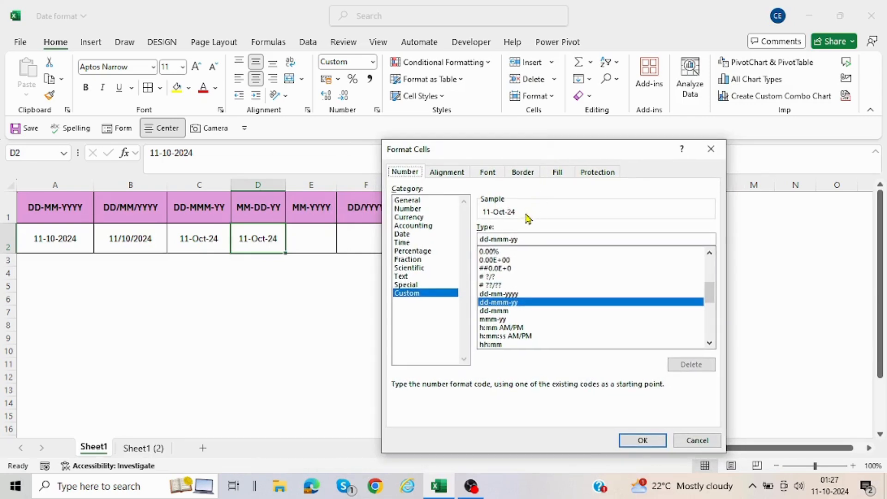
left_click(492, 238)
key("BackSpace")
key("BackSpace")
key("BackSpace")
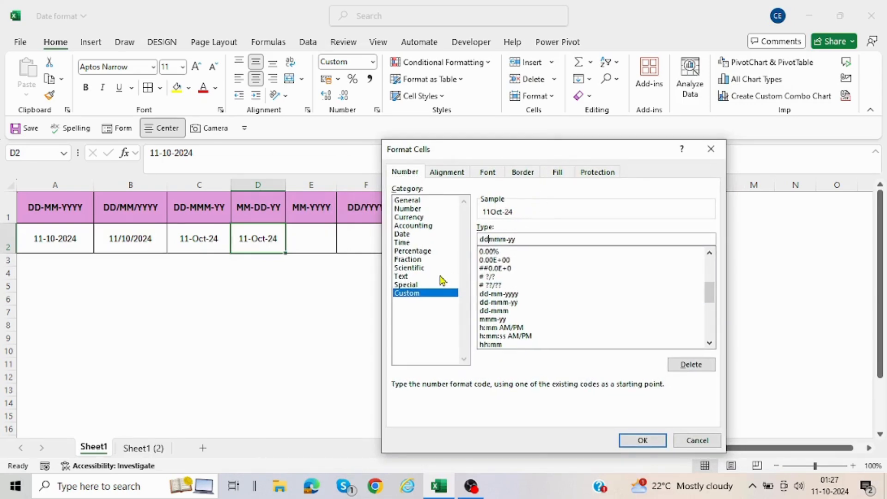
key("Delete")
key("Right")
type("dd-")
left_click(634, 441)
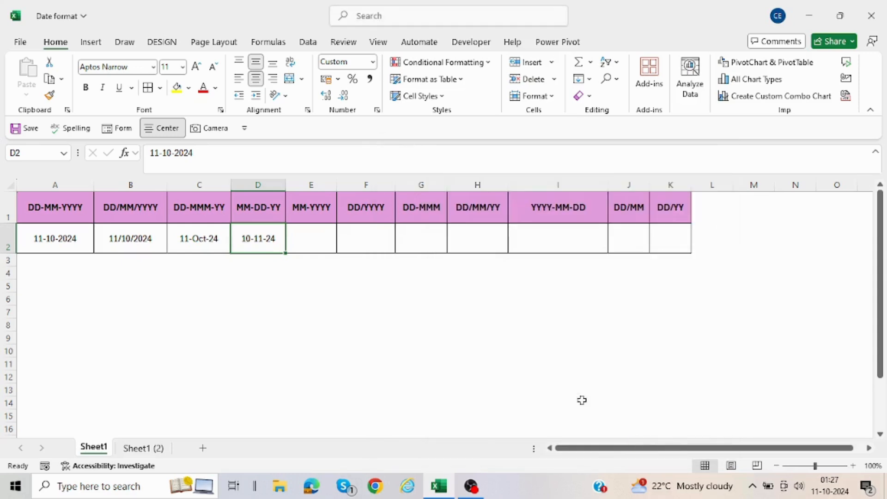
left_click(426, 322)
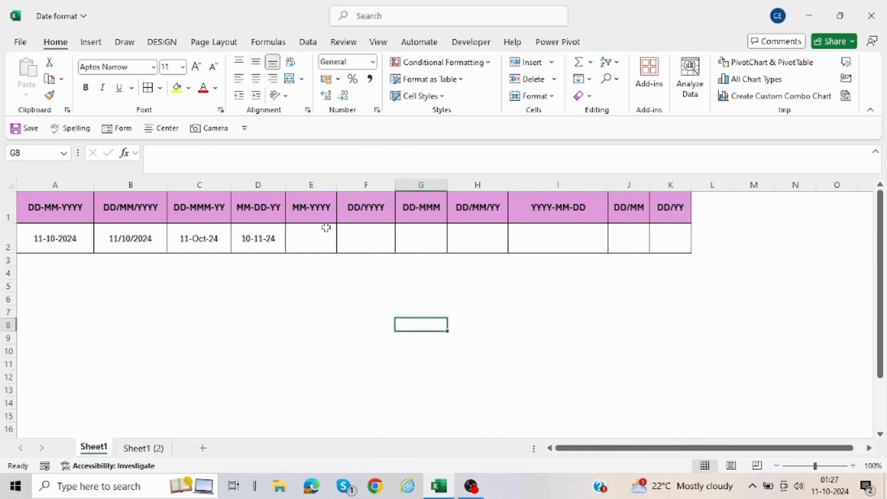
Step: Fill cell E2 with the date from D2 and apply the custom number format mm-yyyy to it
left_click(325, 229)
key("ctrl+r")
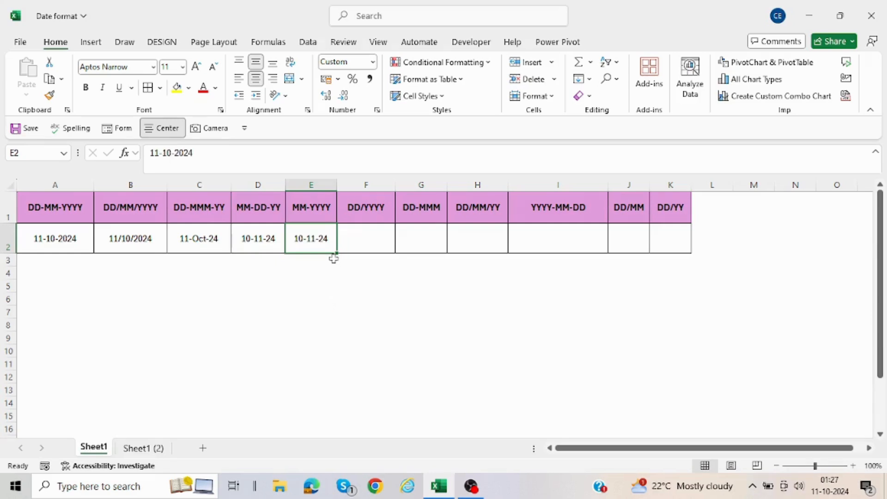
right_click(316, 238)
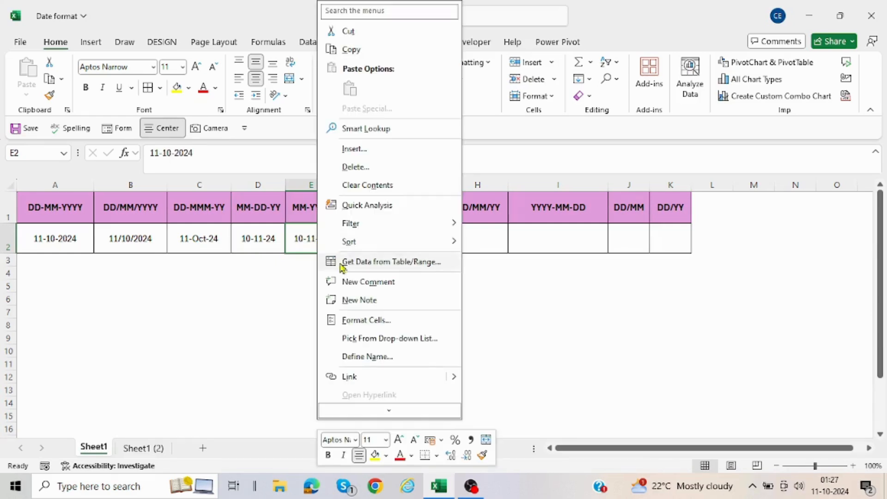
left_click(354, 323)
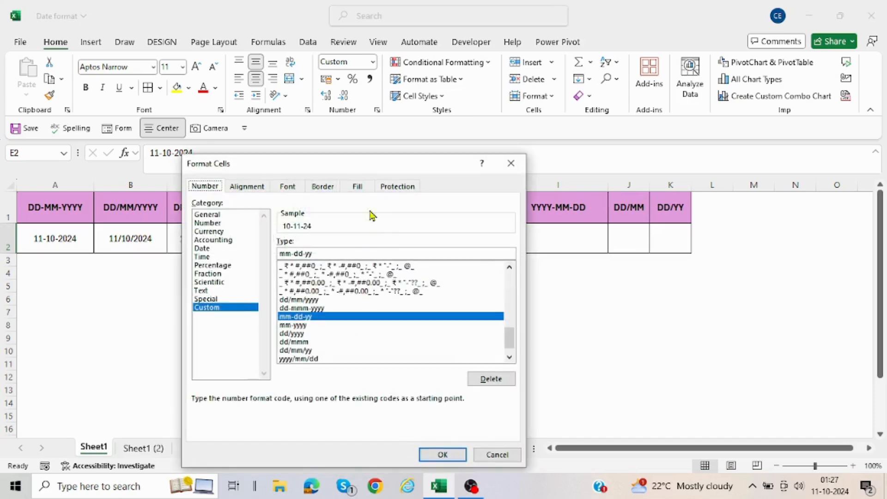
left_click_drag(336, 163, 574, 125)
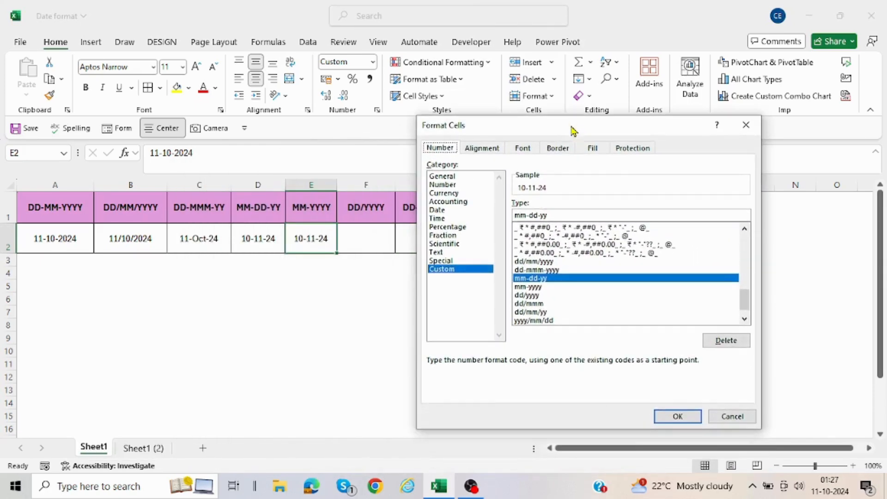
left_click(539, 215)
key("BackSpace")
key("BackSpace")
key("BackSpace")
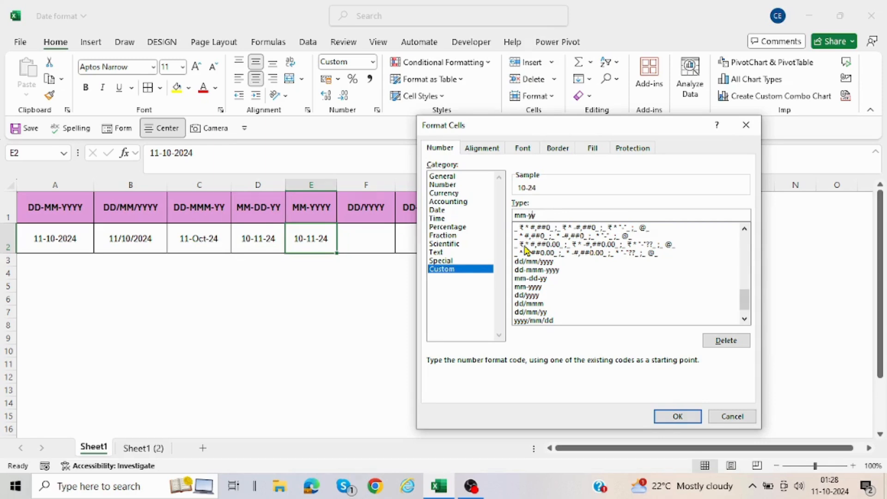
type("yy")
left_click(665, 416)
left_click(488, 334)
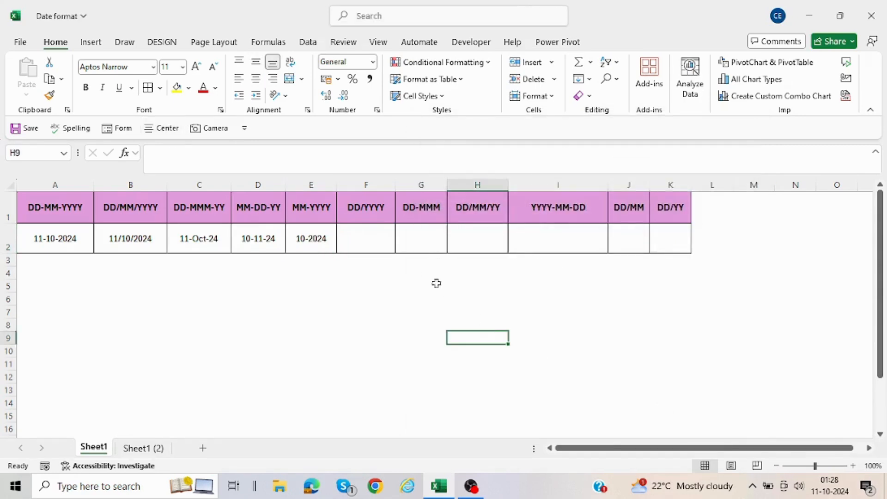
Step: Fill cell F2 with the date from E2 and apply the custom number format dd-yyyy to it
left_click(370, 240)
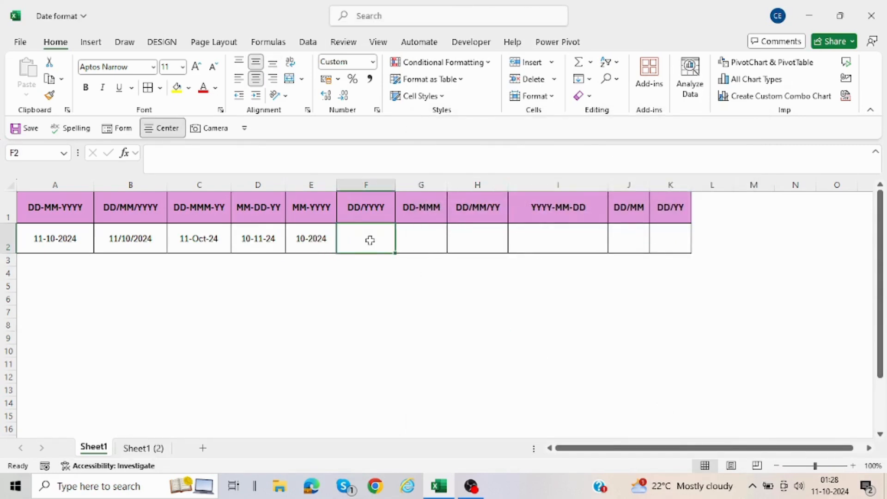
type("11-10-2024")
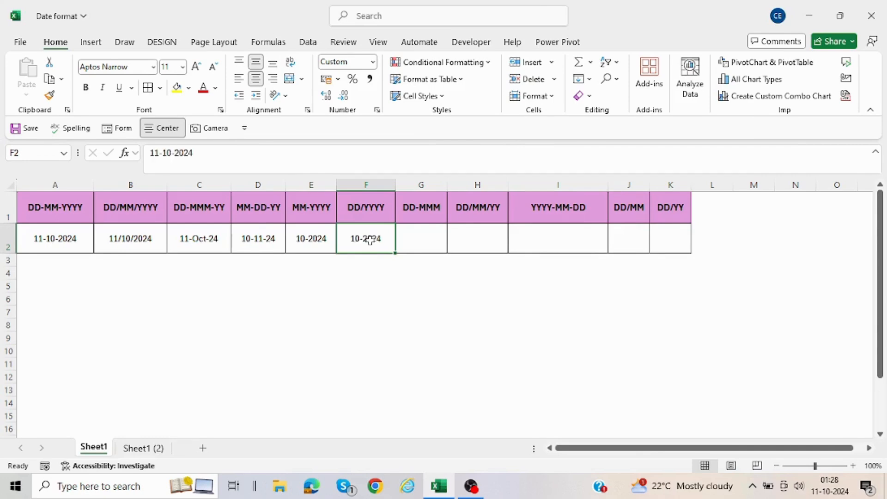
right_click(370, 239)
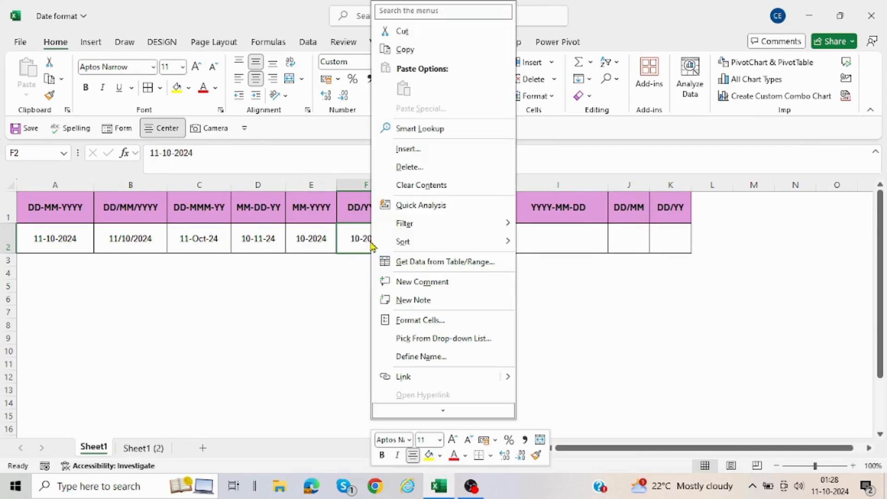
left_click(413, 320)
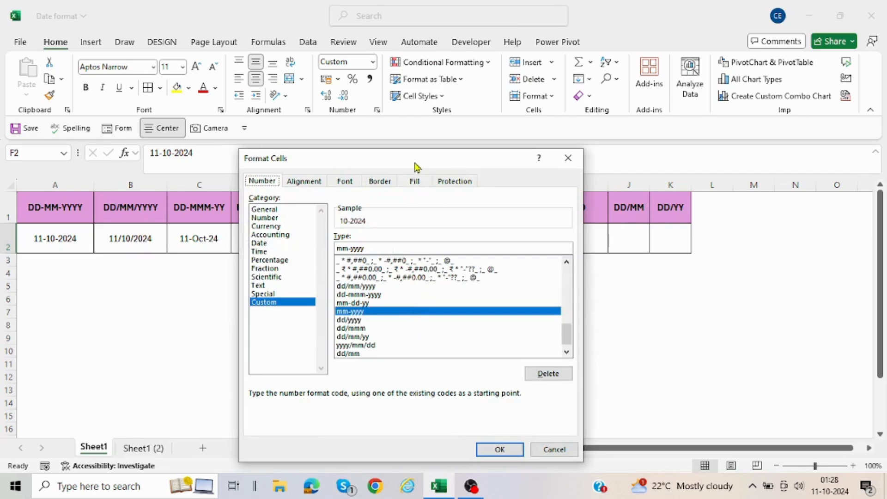
left_click_drag(408, 168, 611, 147)
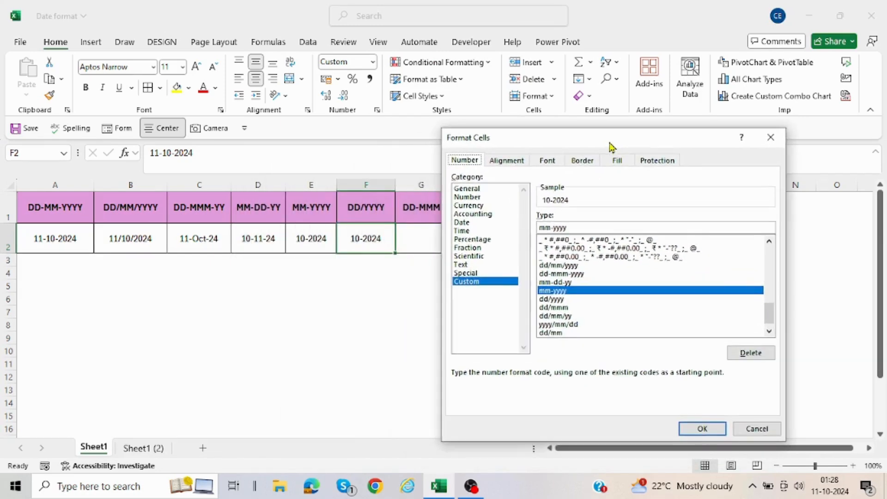
left_click(552, 228)
key("BackSpace")
key("BackSpace")
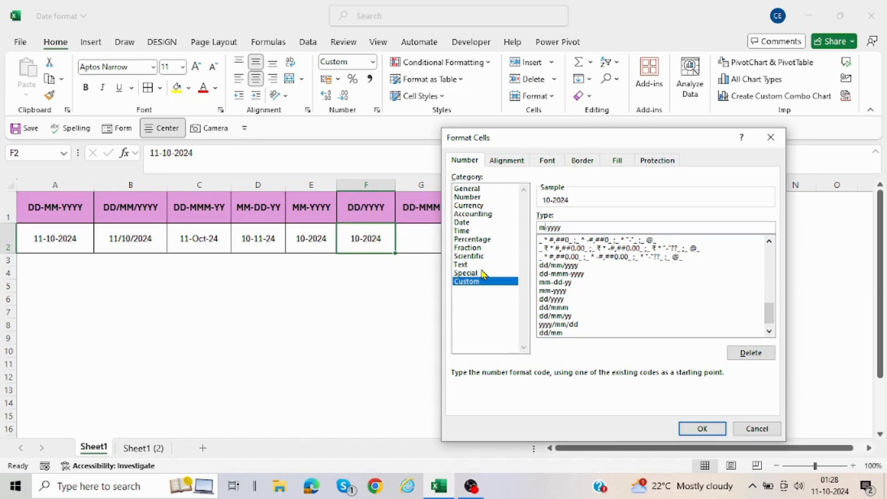
type("dd")
key("Return")
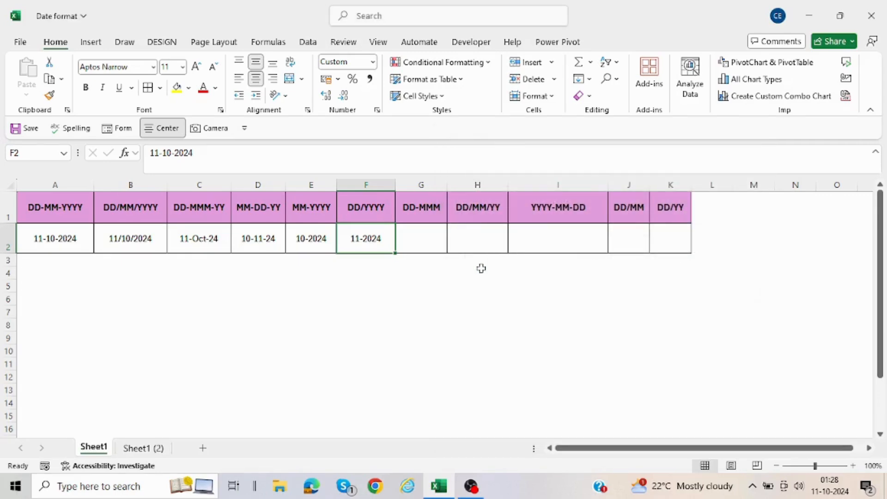
Step: Fill cell G2 with the date from F2 and apply the custom number format dd-mmm to it
left_click(431, 243)
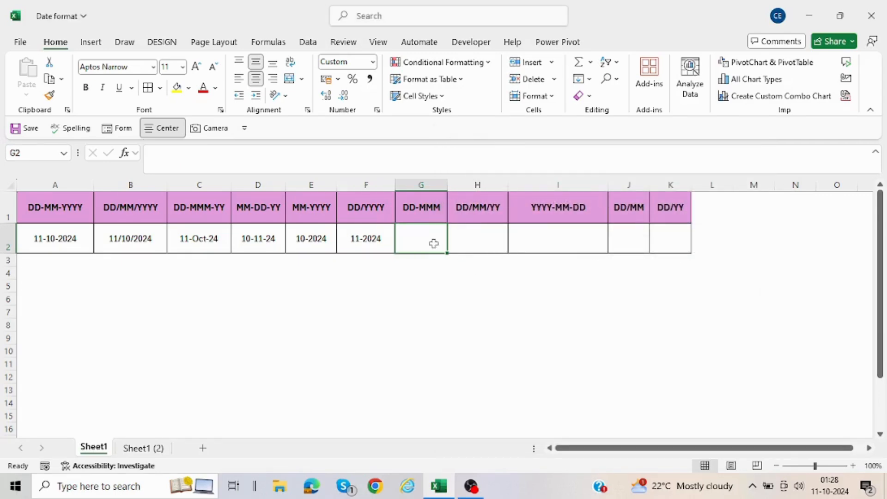
key("ctrl+r")
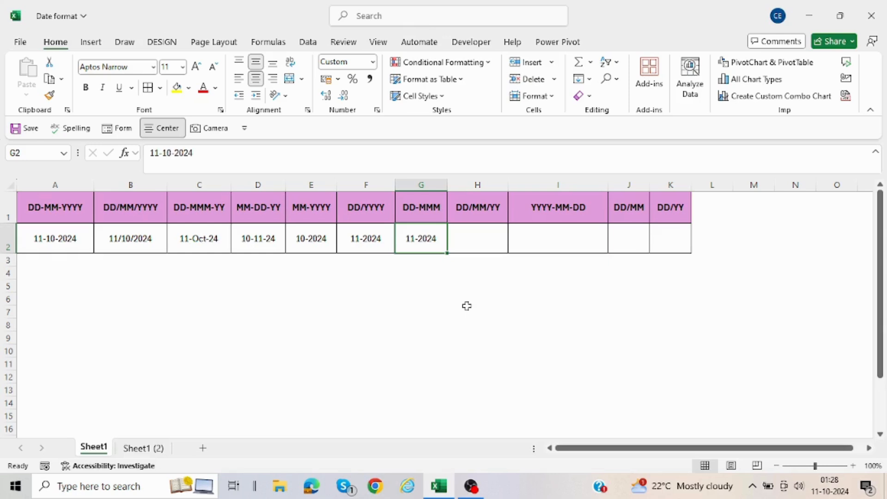
right_click(427, 245)
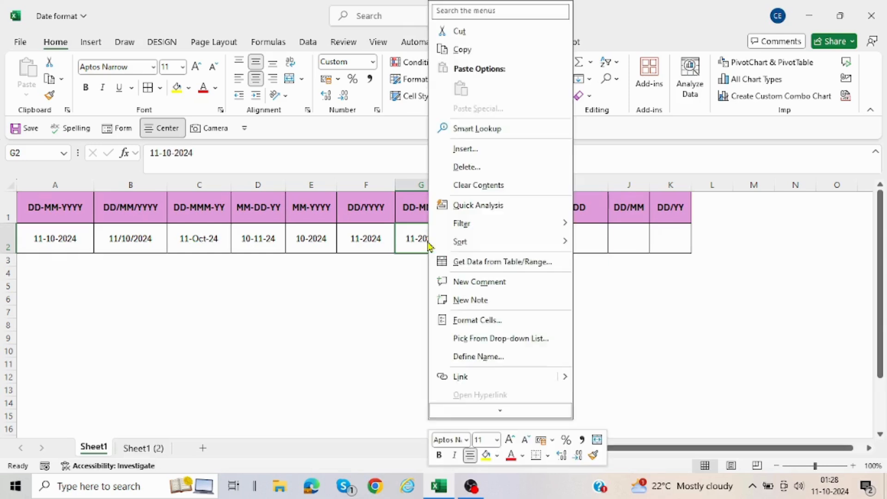
left_click(496, 318)
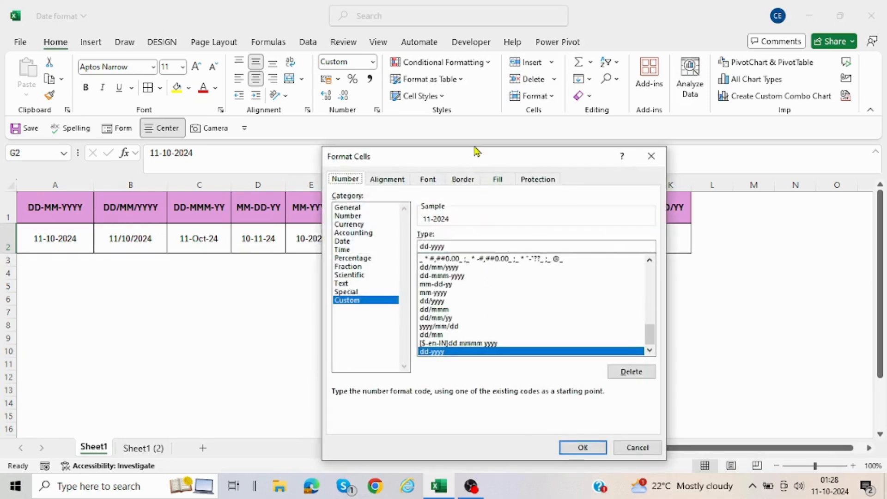
left_click_drag(476, 154, 658, 142)
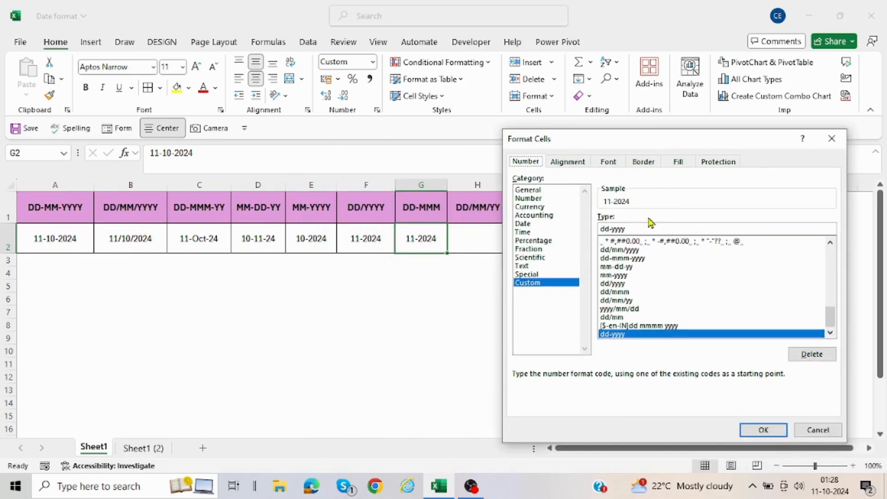
left_click(630, 229)
key("BackSpace")
key("BackSpace")
key("BackSpace")
key("BackSpace")
type("mm")
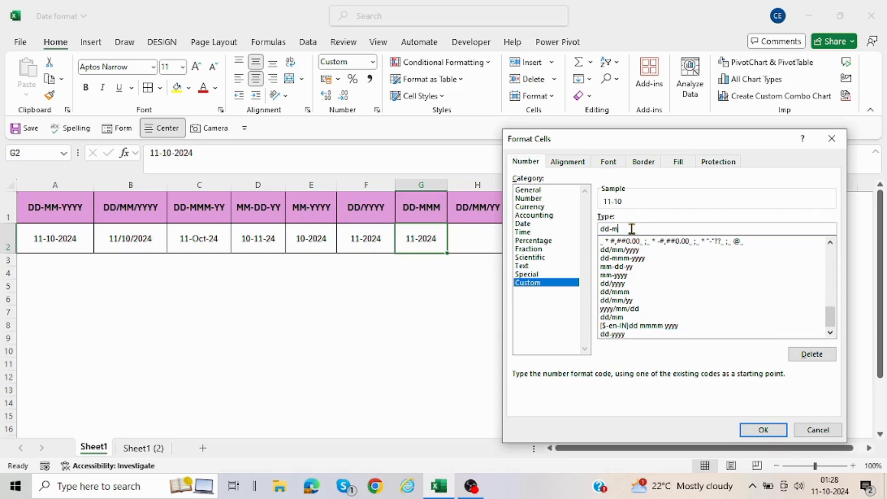
type("m")
key("Return")
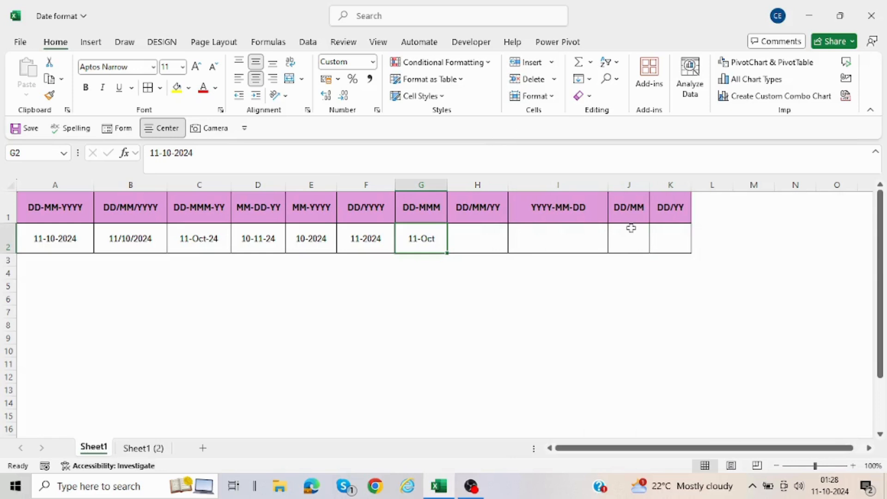
Step: Fill cell H2 with the date from G2 and apply the custom number format dd/mm/yy to it
left_click(476, 239)
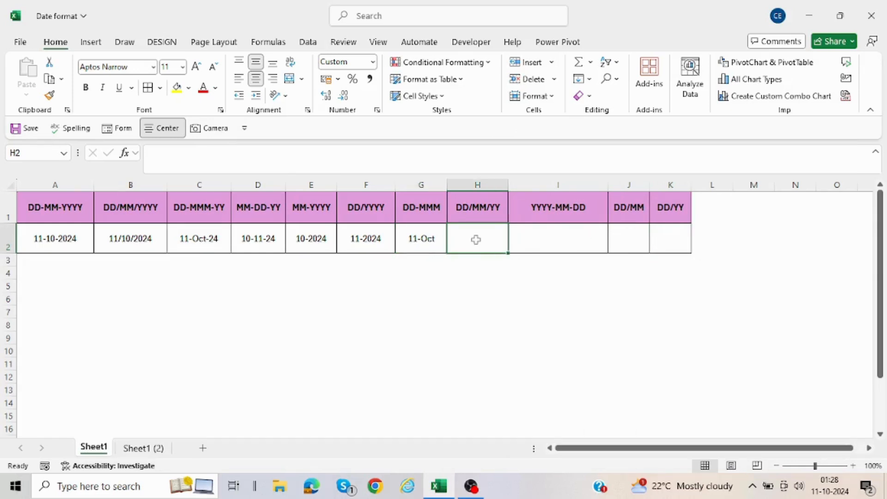
key("ctrl+r")
right_click(477, 243)
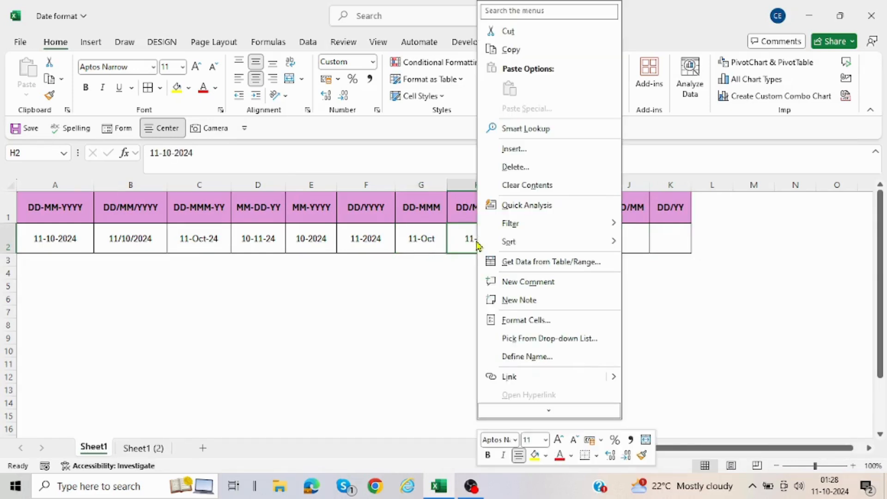
left_click(512, 323)
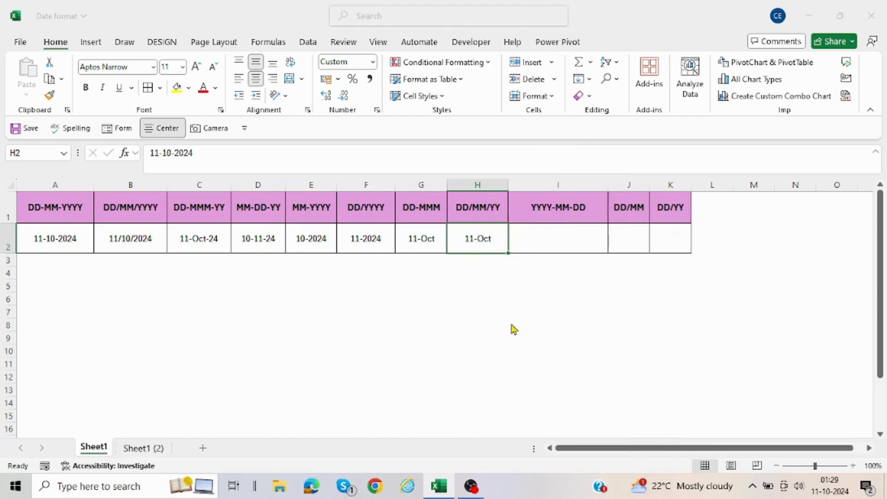
left_click_drag(493, 168, 679, 144)
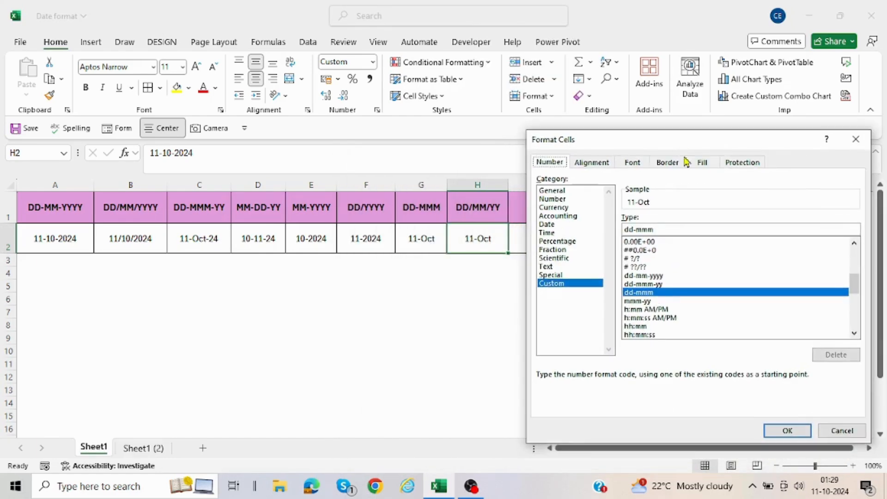
left_click(656, 230)
key("BackSpace")
key("BackSpace")
key("BackSpace")
key("BackSpace")
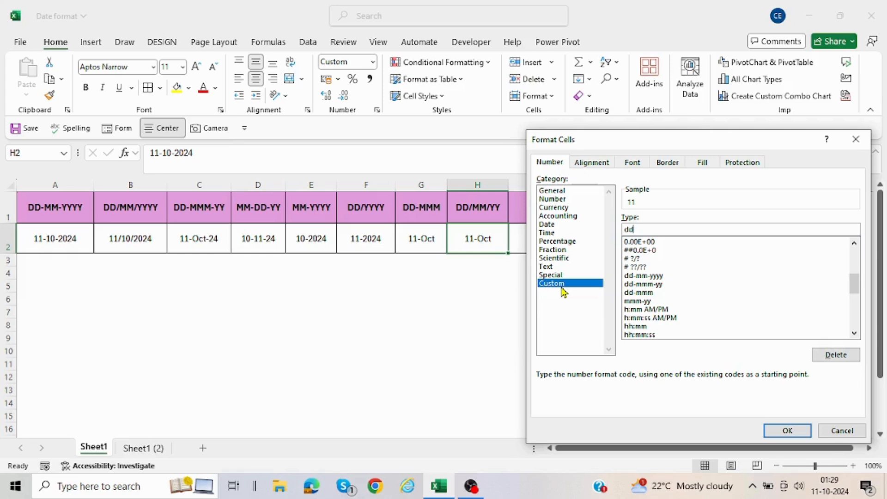
type("/mm/yy")
key("Return")
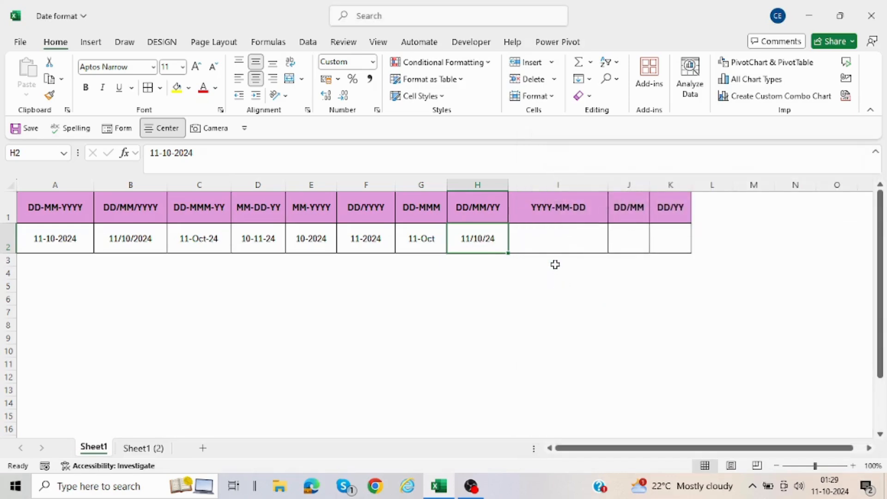
Step: Fill cell I2 with the date from H2 and apply the custom number format yyyy-mm-dd to it
left_click(550, 246)
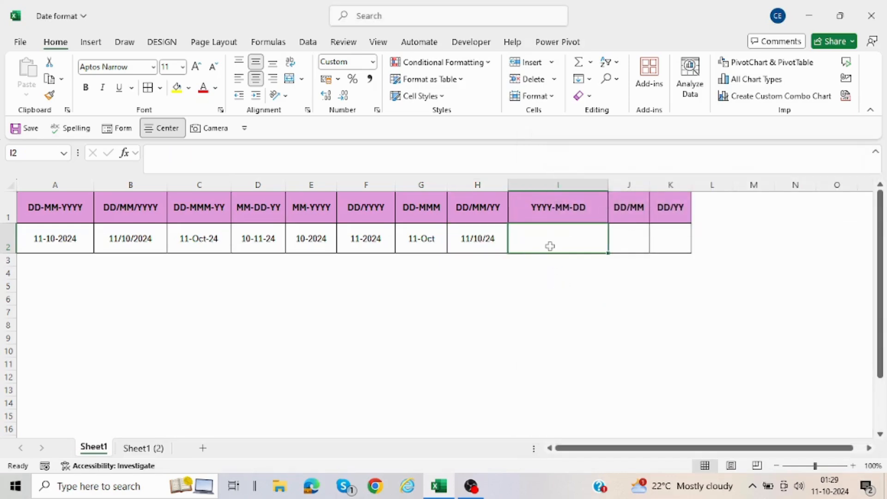
key("ctrl+r")
right_click(549, 246)
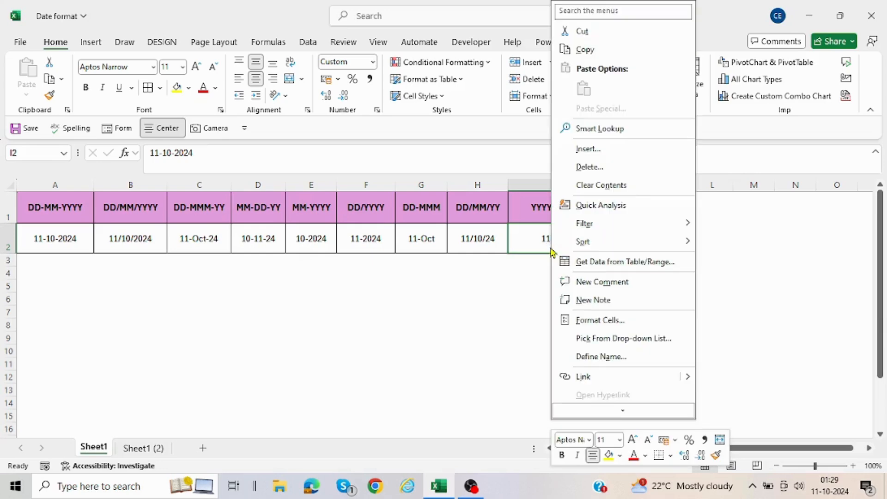
left_click(589, 322)
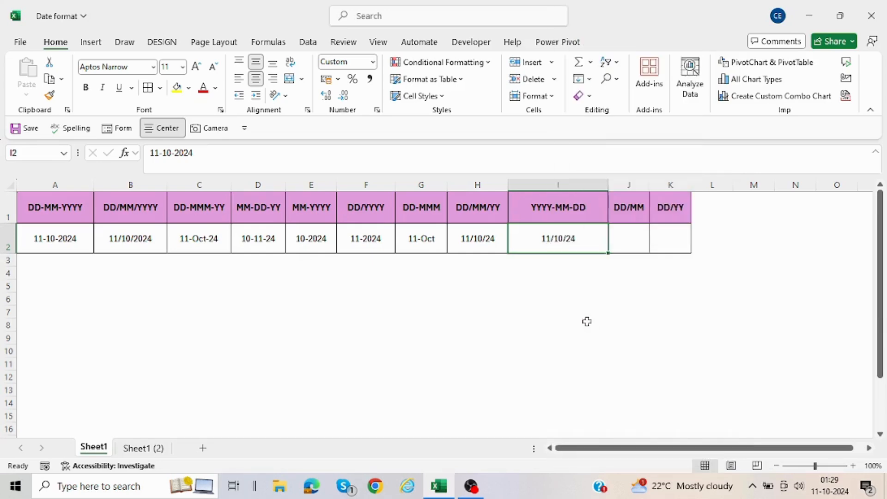
left_click_drag(572, 170, 313, 148)
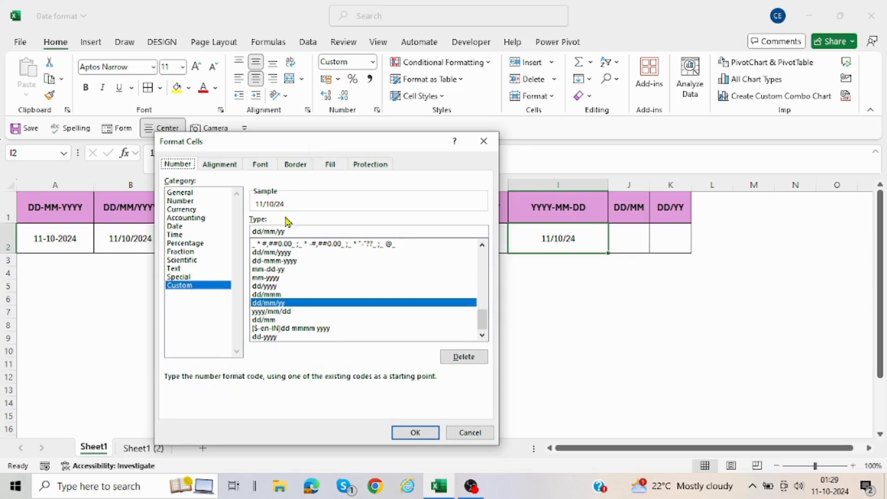
left_click(292, 231)
key("BackSpace")
key("BackSpace")
key("BackSpace")
key("BackSpace")
key("BackSpace")
key("BackSpace")
key("BackSpace")
key("BackSpace")
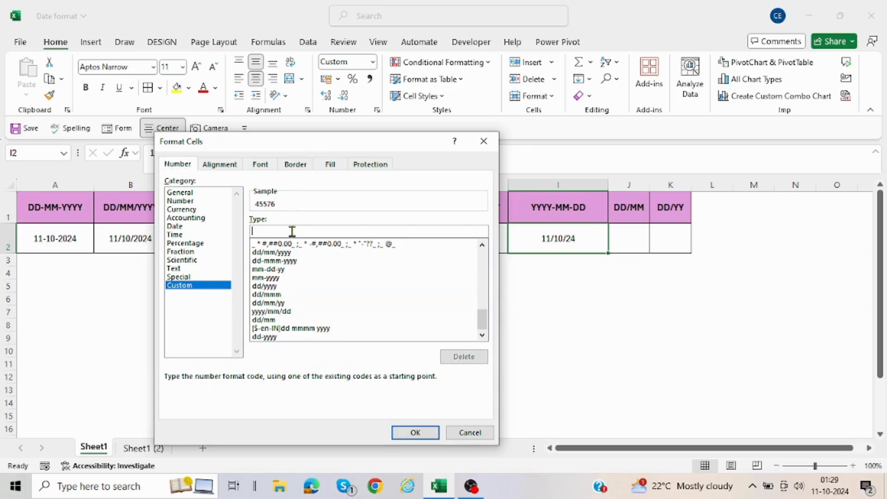
type("yyy")
type("y-mm-dd")
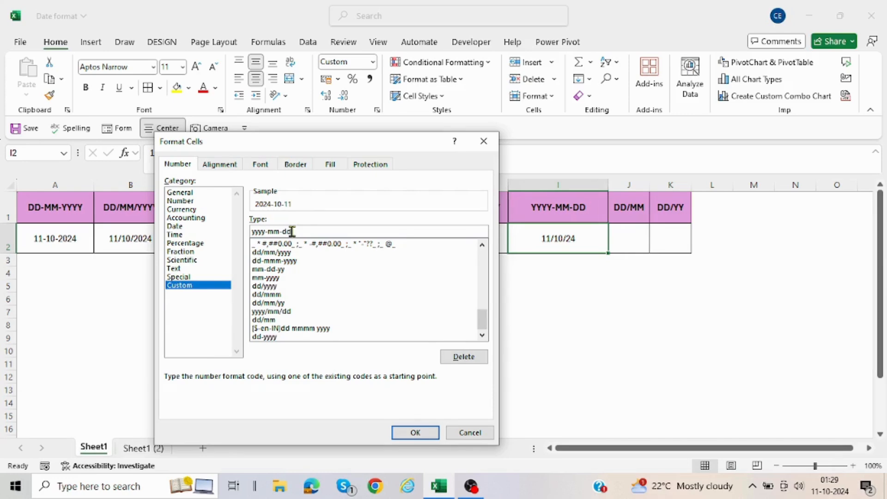
key("Return")
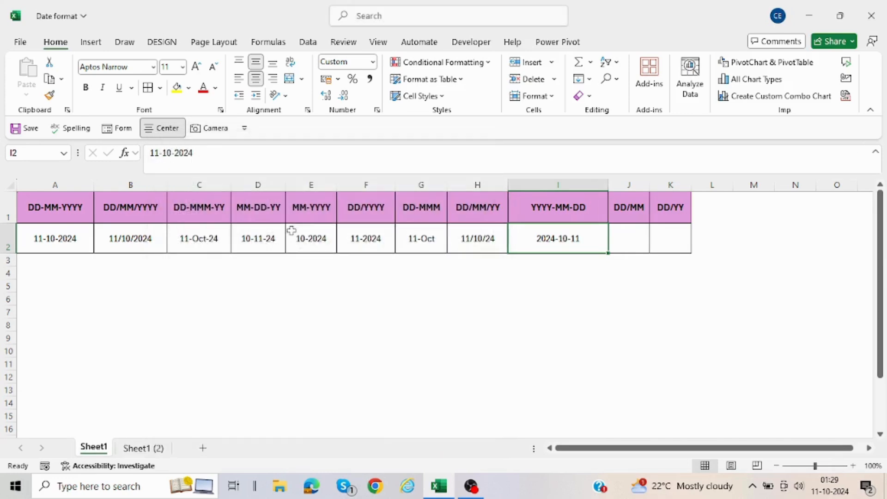
Step: Fill cell J2 with the date from I2 and autofit the width of column J to its content
left_click(637, 239)
type("11-10-2024")
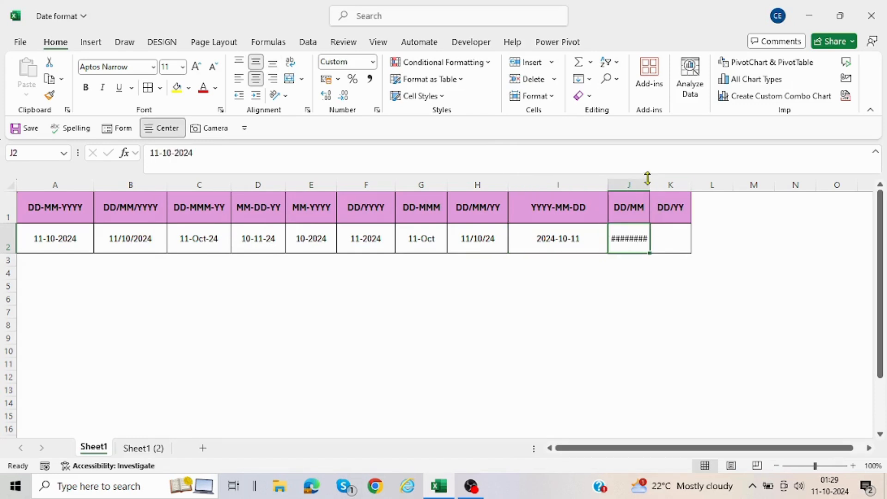
left_click_drag(647, 178, 648, 190)
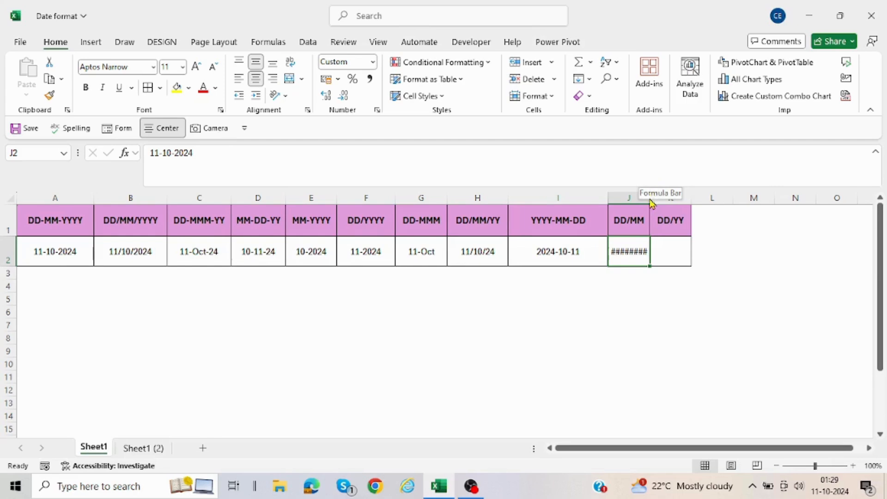
double_click(650, 198)
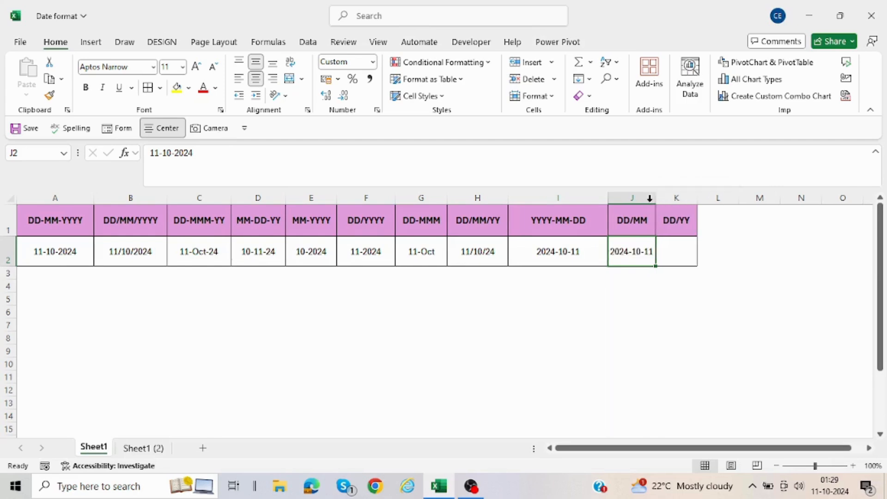
Step: Apply the custom number format dd/mm to the date in cell J2
right_click(629, 243)
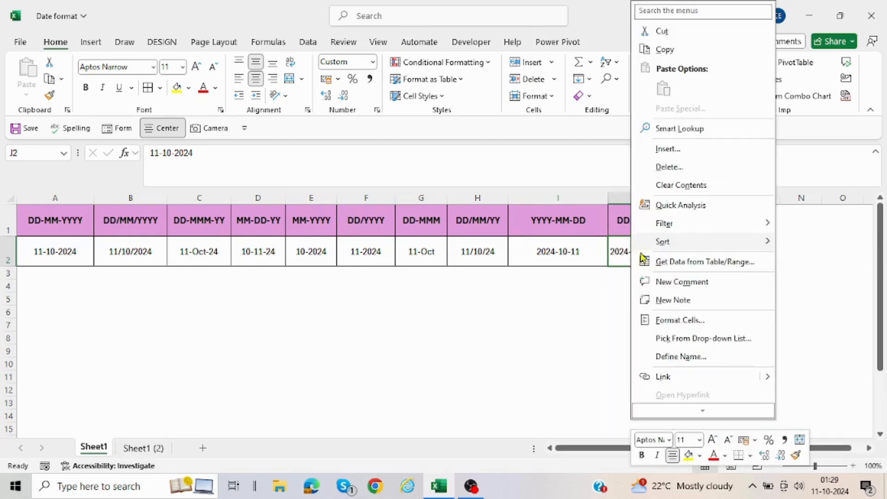
left_click(667, 321)
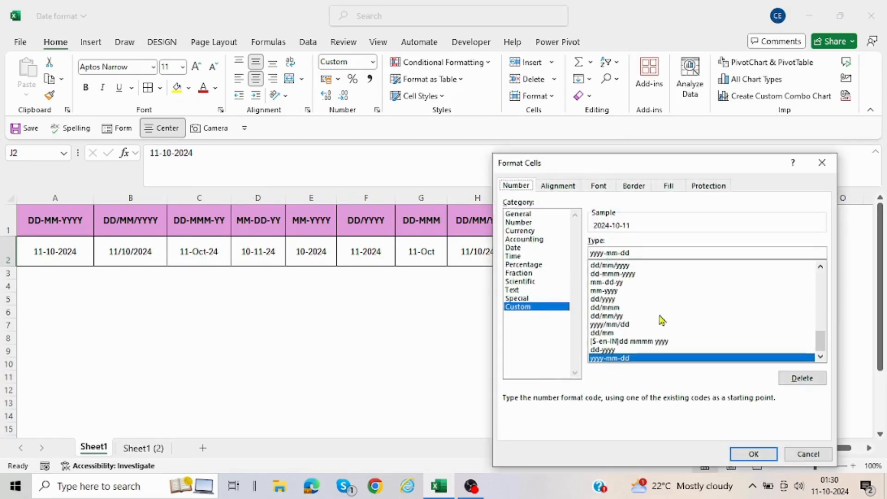
left_click_drag(654, 164, 348, 170)
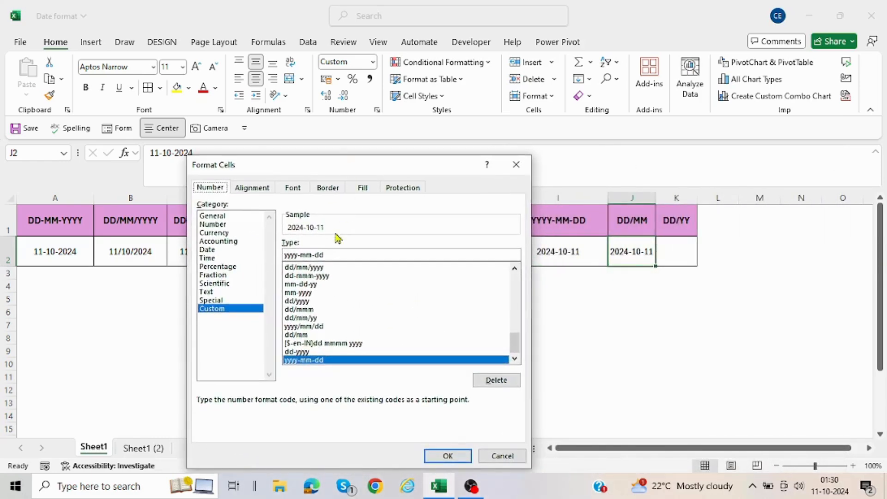
left_click(324, 256)
key("BackSpace")
key("BackSpace")
key("BackSpace")
key("BackSpace")
key("BackSpace")
key("BackSpace")
key("BackSpace")
key("BackSpace")
key("BackSpace")
key("BackSpace")
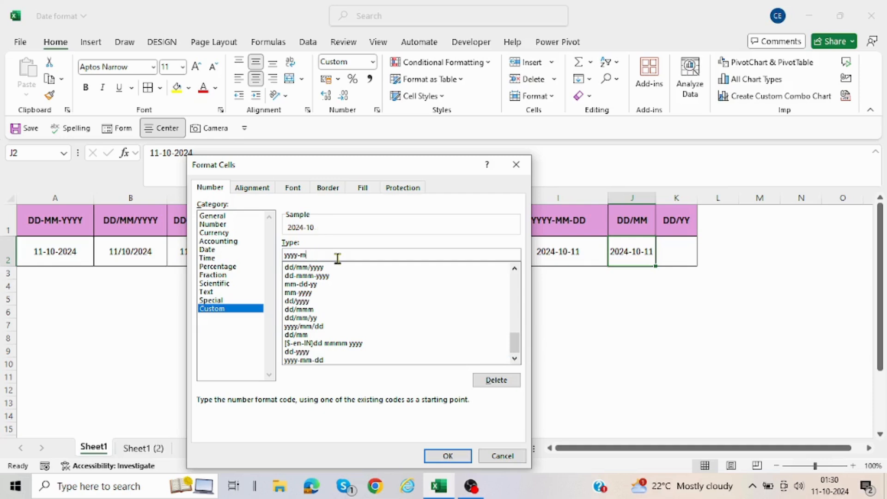
type("dd/mm")
key("Return")
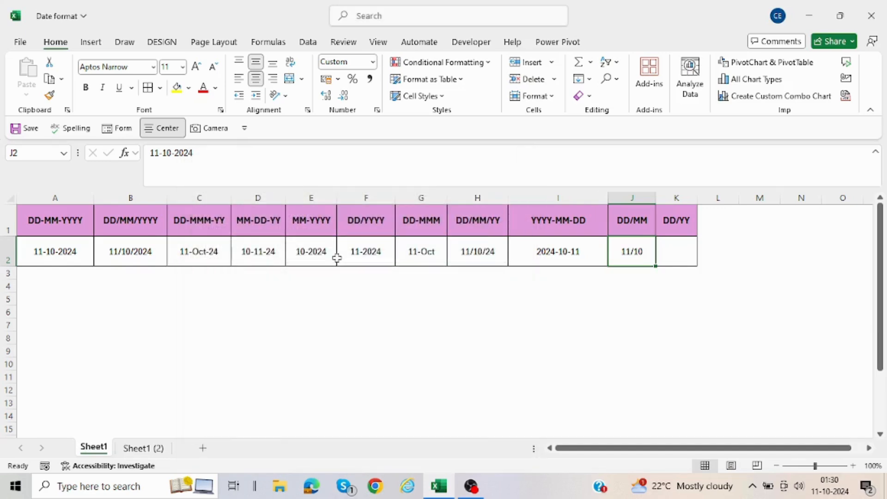
Step: Fill cell K2 with the date from J2 and apply the custom number format dd/yy to it
left_click(681, 260)
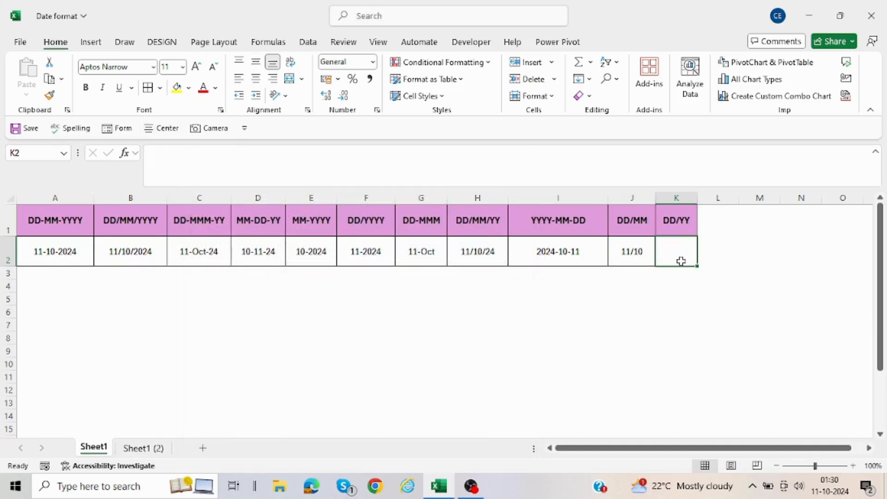
key("ctrl+r")
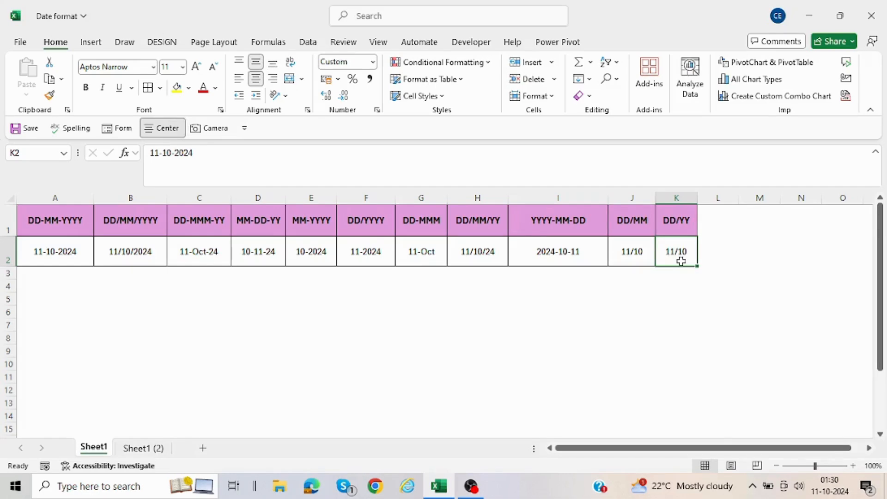
right_click(680, 261)
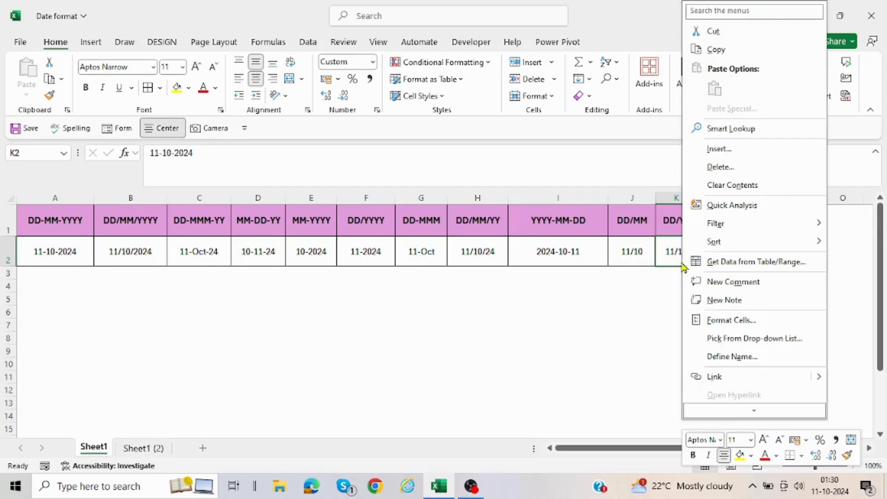
left_click(719, 323)
left_click_drag(695, 167, 368, 154)
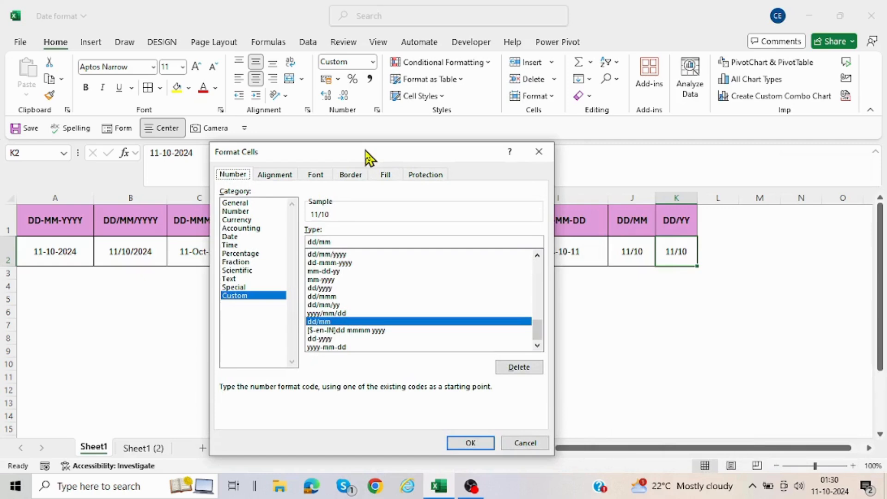
left_click(335, 242)
key("BackSpace")
key("BackSpace")
type("yy")
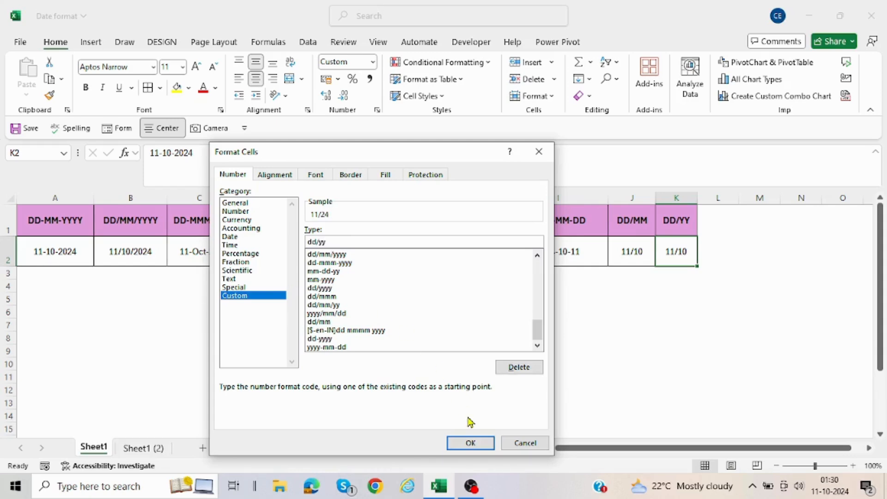
left_click(465, 443)
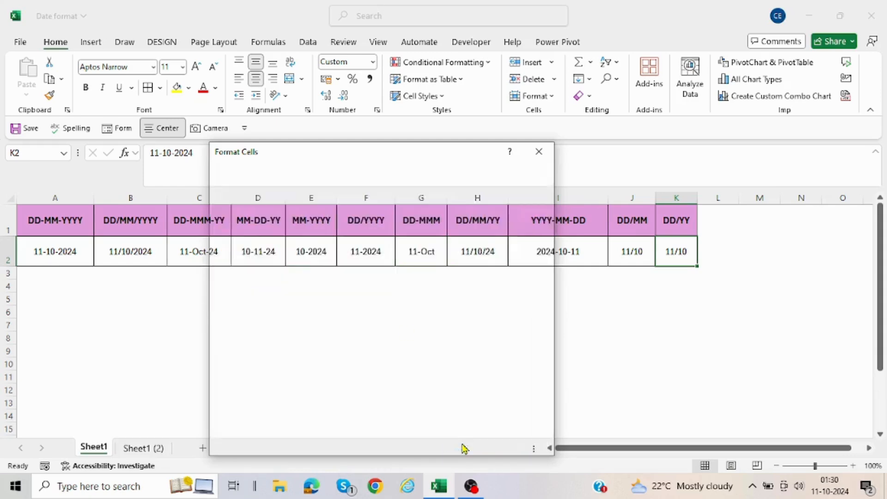
left_click(547, 375)
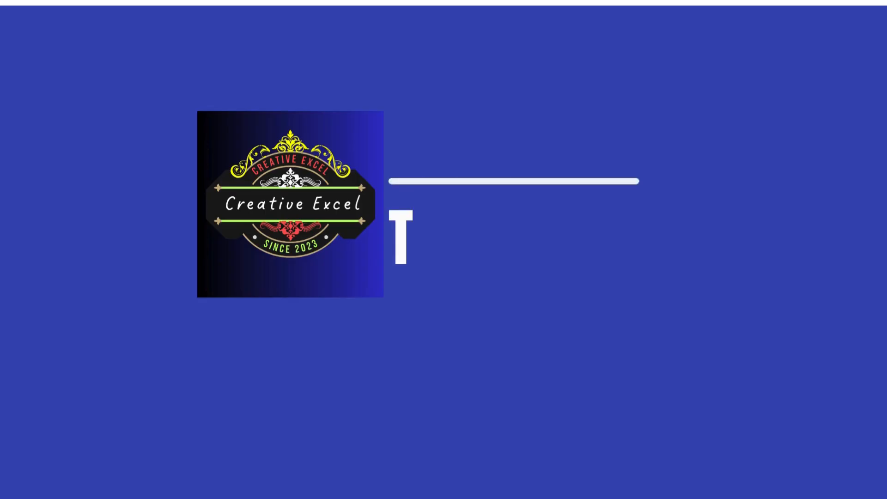